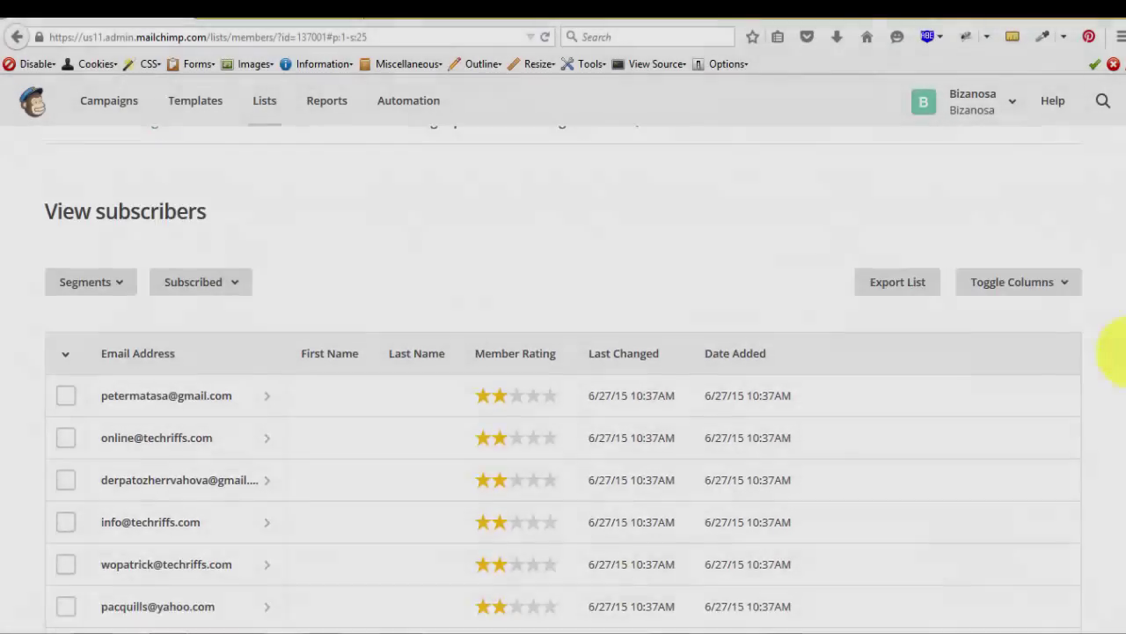
{"action": "scroll", "coordinate": [1125, 369], "scroll_direction": "down", "scroll_amount": 1}
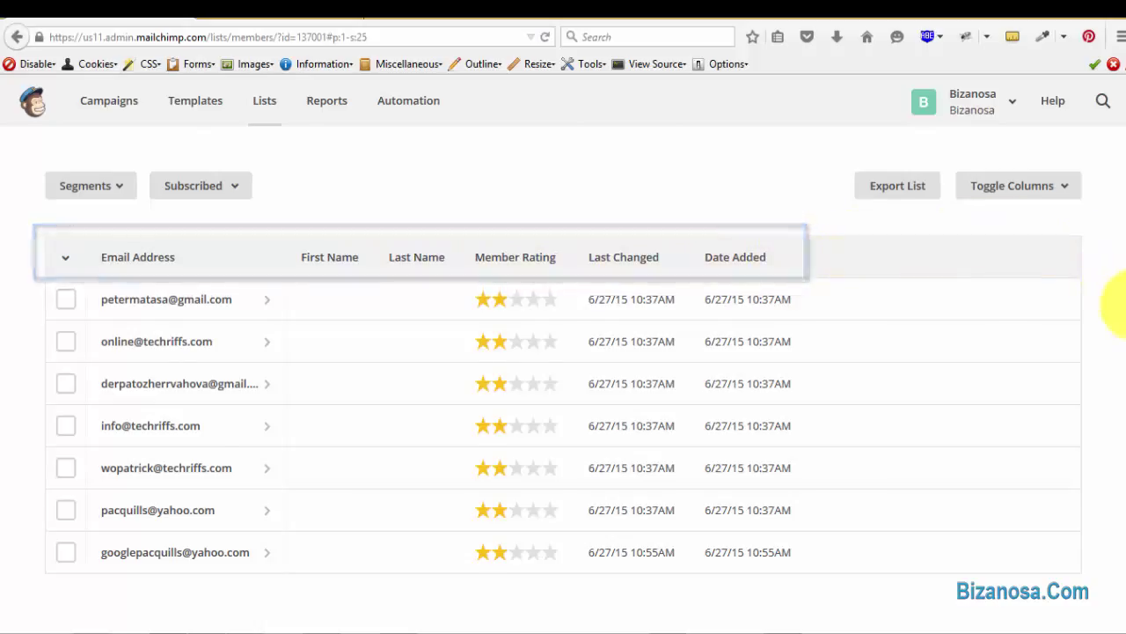
Review the subscriber list, then open the list's Settings dropdown.
{"action": "scroll", "coordinate": [1109, 291], "scroll_direction": "up", "scroll_amount": 1}
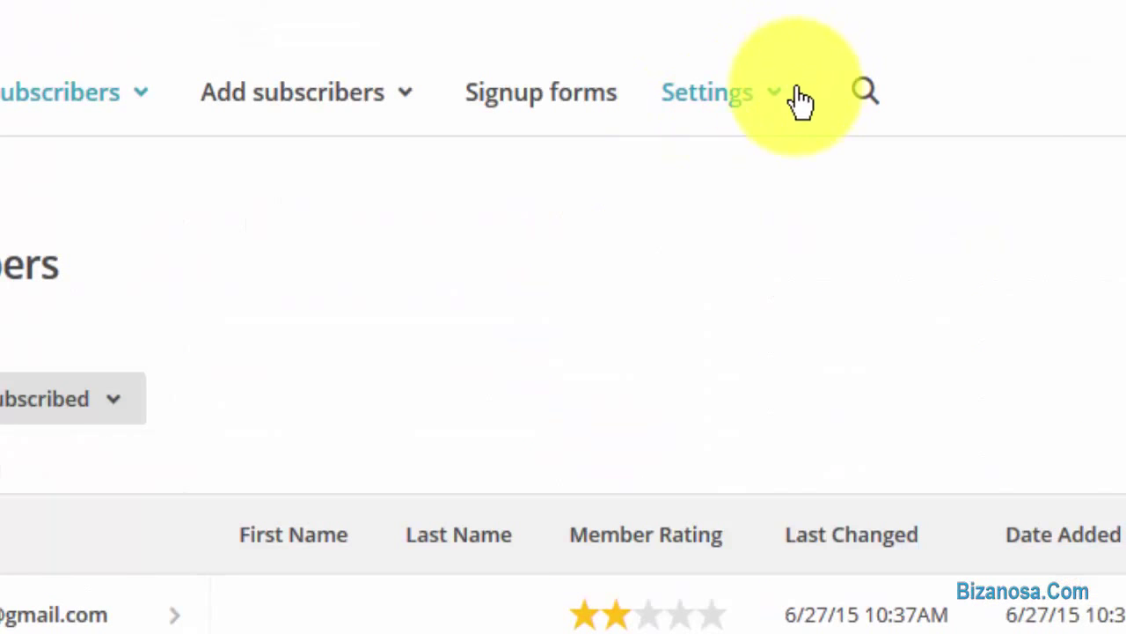
{"action": "left_click", "coordinate": [589, 63]}
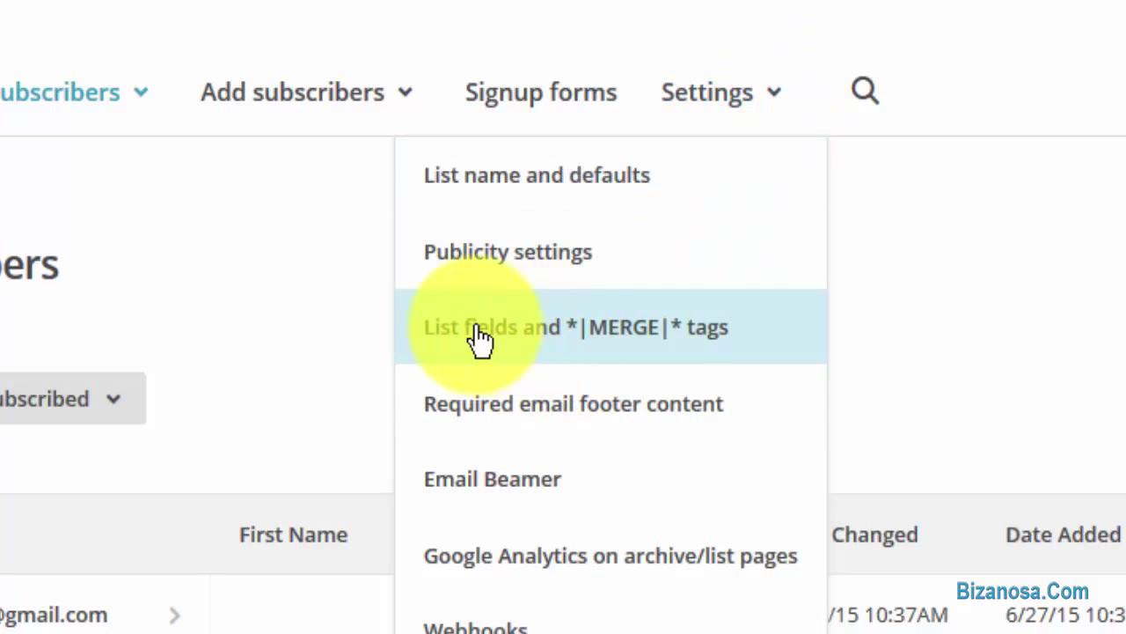
Open List fields and *|MERGE|* tags, leaving the First Name and Last Name labels unchanged.
{"action": "left_click", "coordinate": [479, 334]}
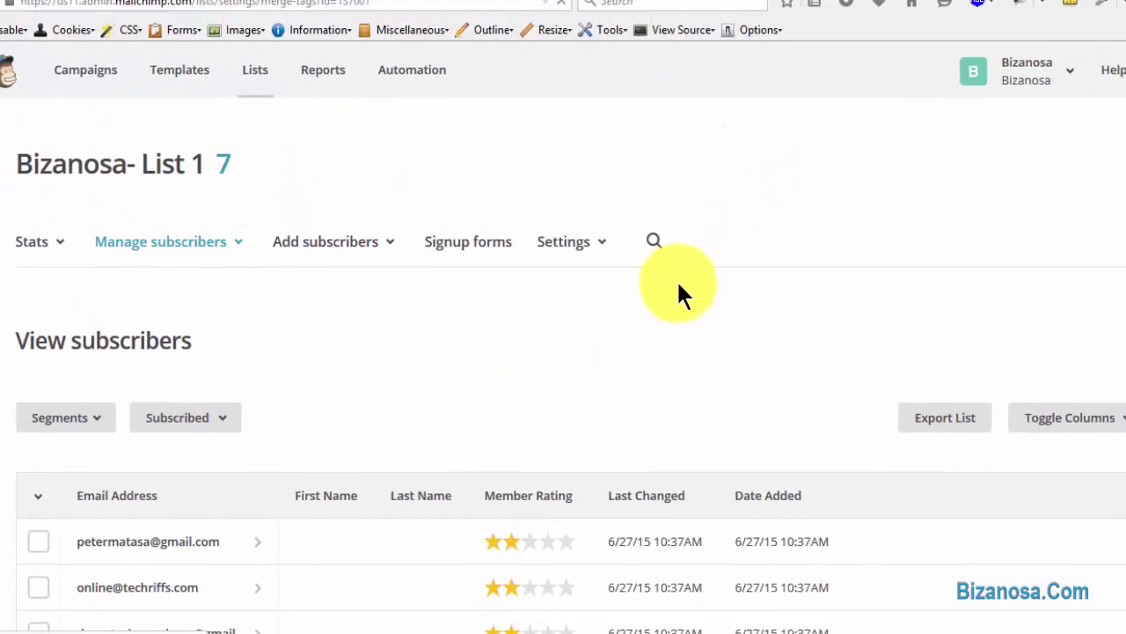
{"action": "scroll", "coordinate": [1108, 211], "scroll_direction": "down", "scroll_amount": 1}
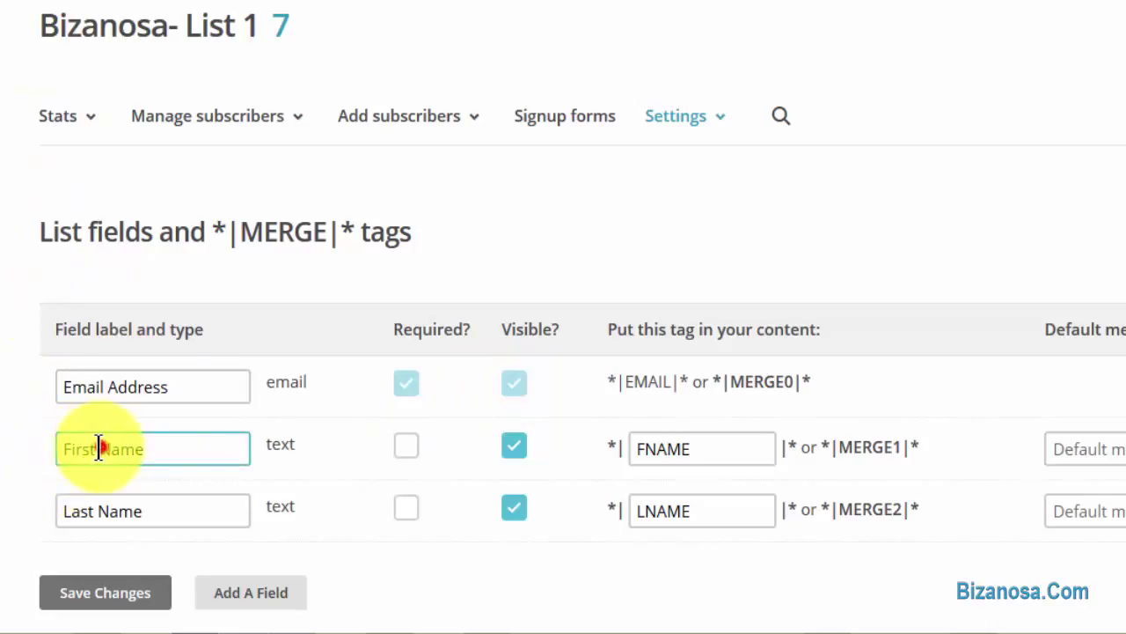
{"action": "left_click_drag", "start_coordinate": [100, 447], "coordinate": [72, 449]}
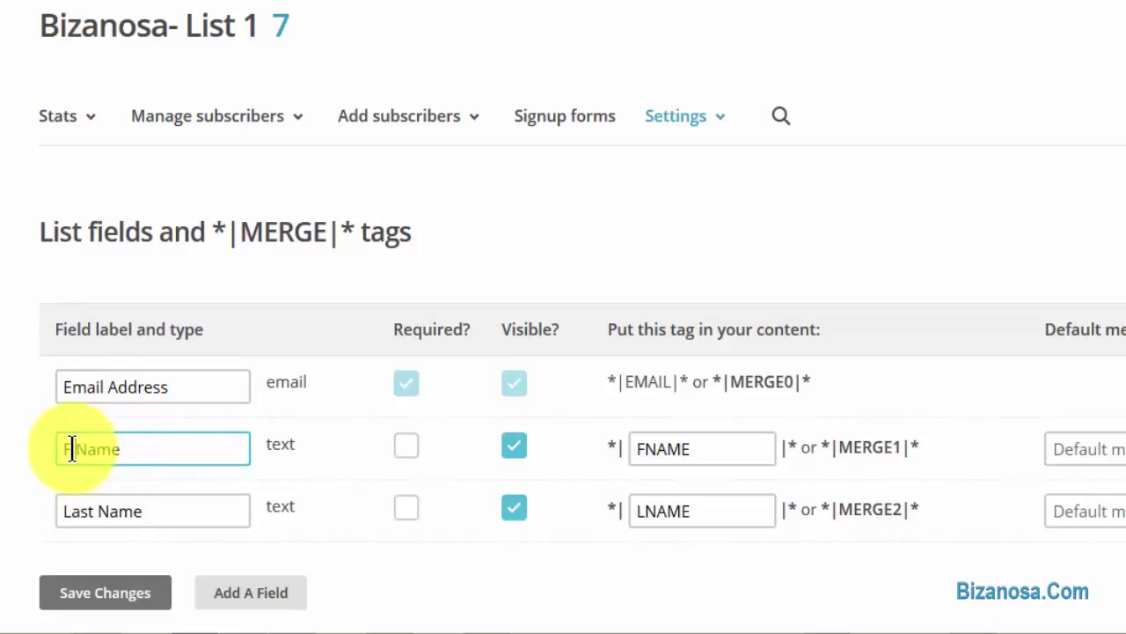
{"action": "left_click_drag", "start_coordinate": [97, 510], "coordinate": [73, 510]}
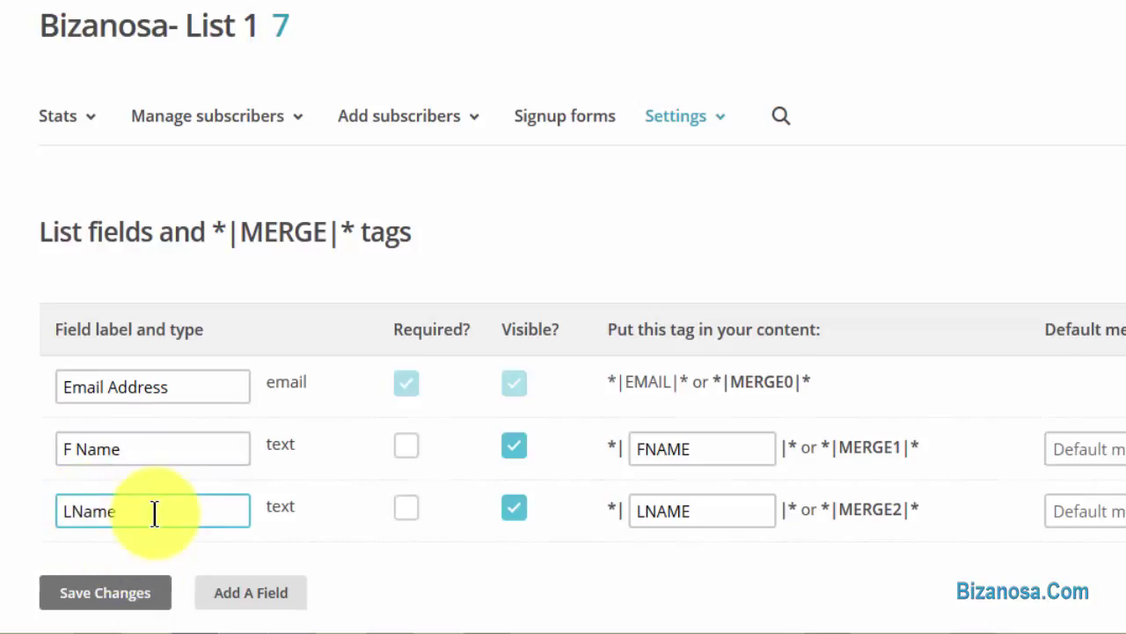
{"action": "left_click", "coordinate": [75, 449]}
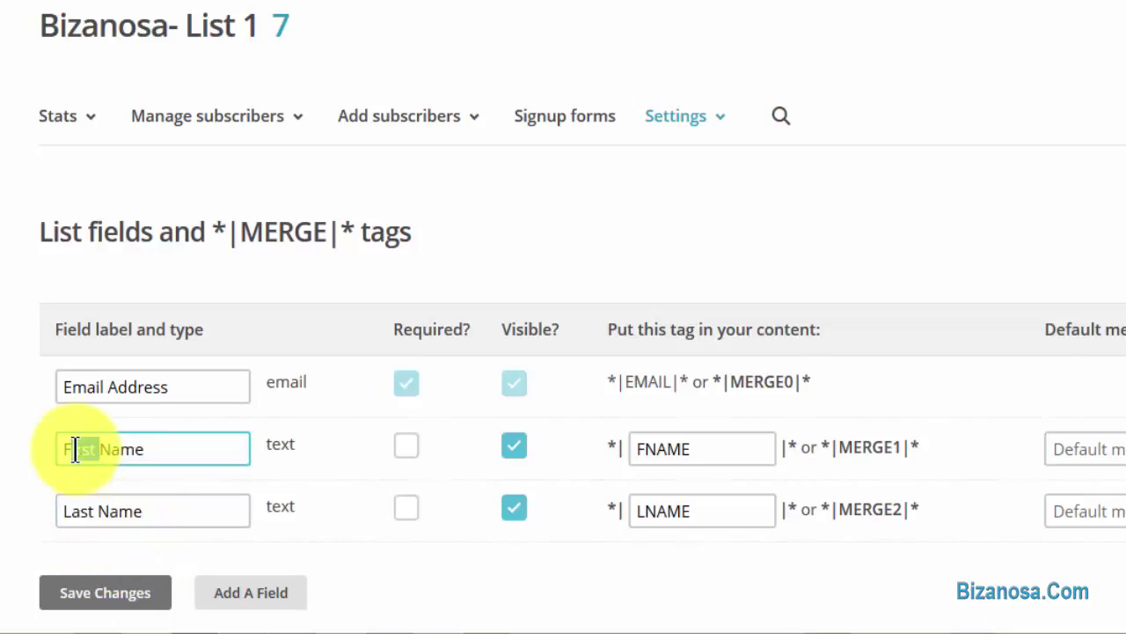
{"action": "key", "text": "End"}
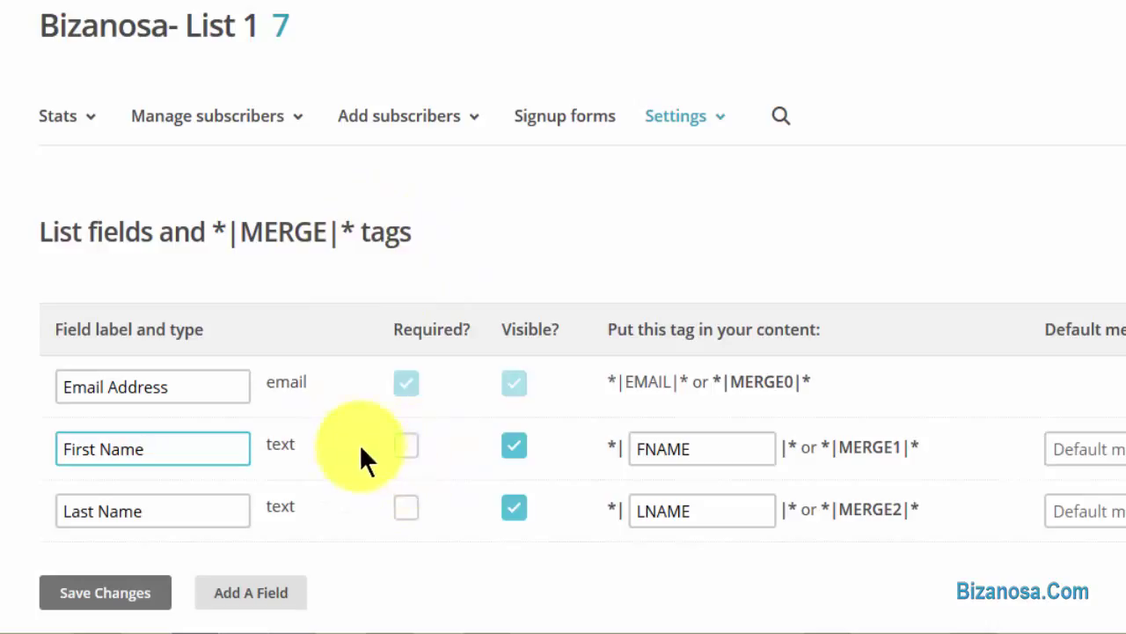
{"action": "left_click", "coordinate": [410, 447]}
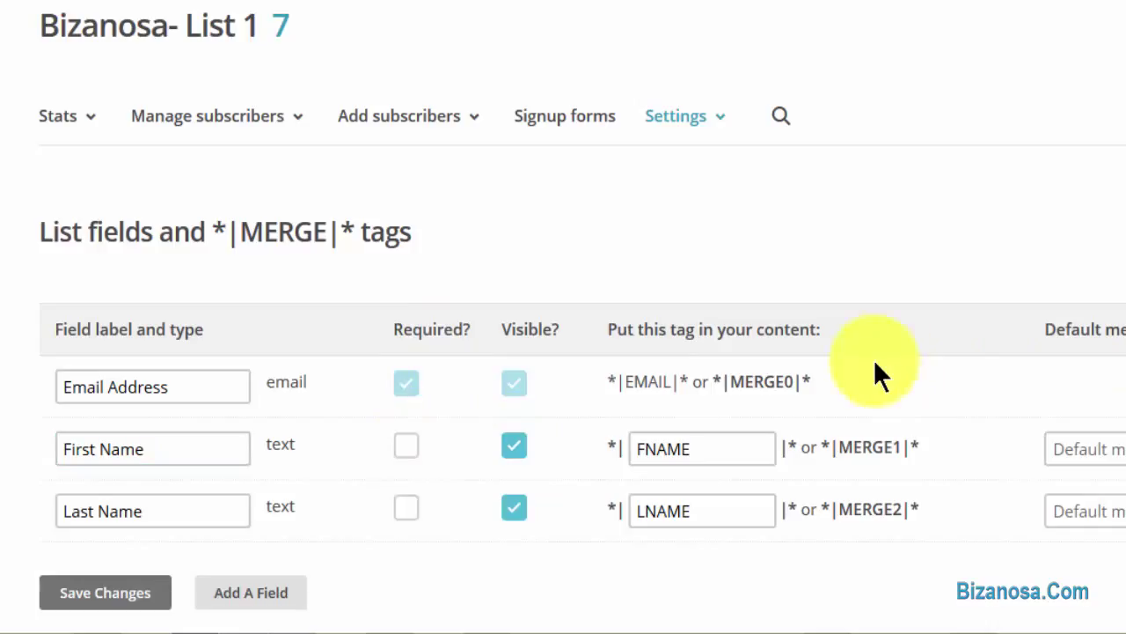
Add a required text field labelled Title, change MMERGE3 to TITLE, and save the changes.
{"action": "left_click", "coordinate": [261, 602]}
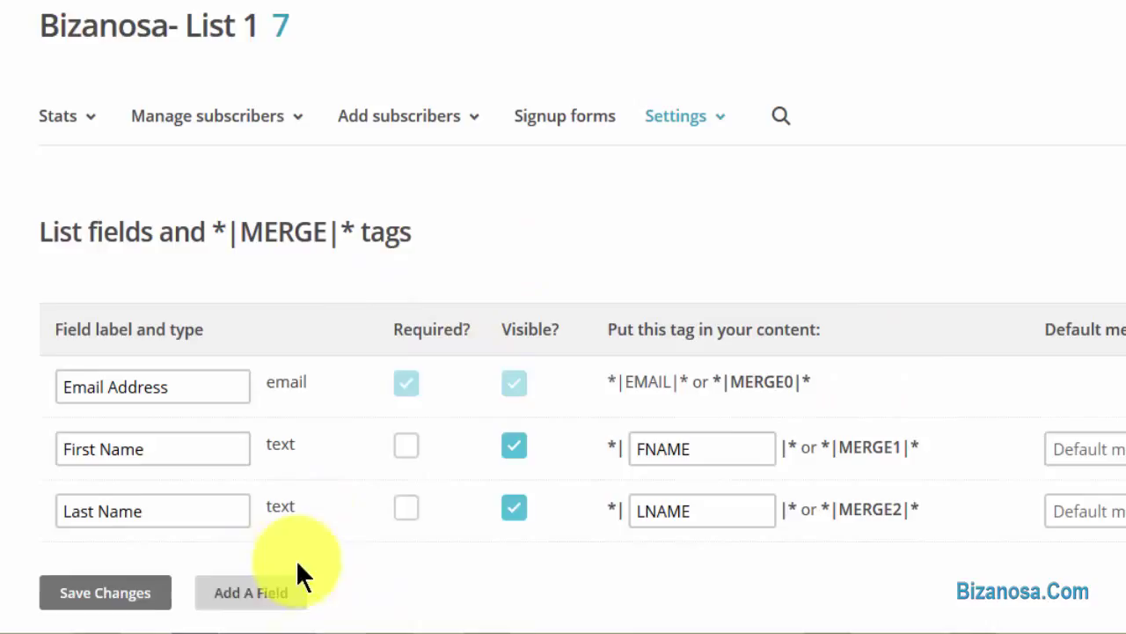
{"action": "scroll", "coordinate": [563, 352], "scroll_direction": "down", "scroll_amount": 2}
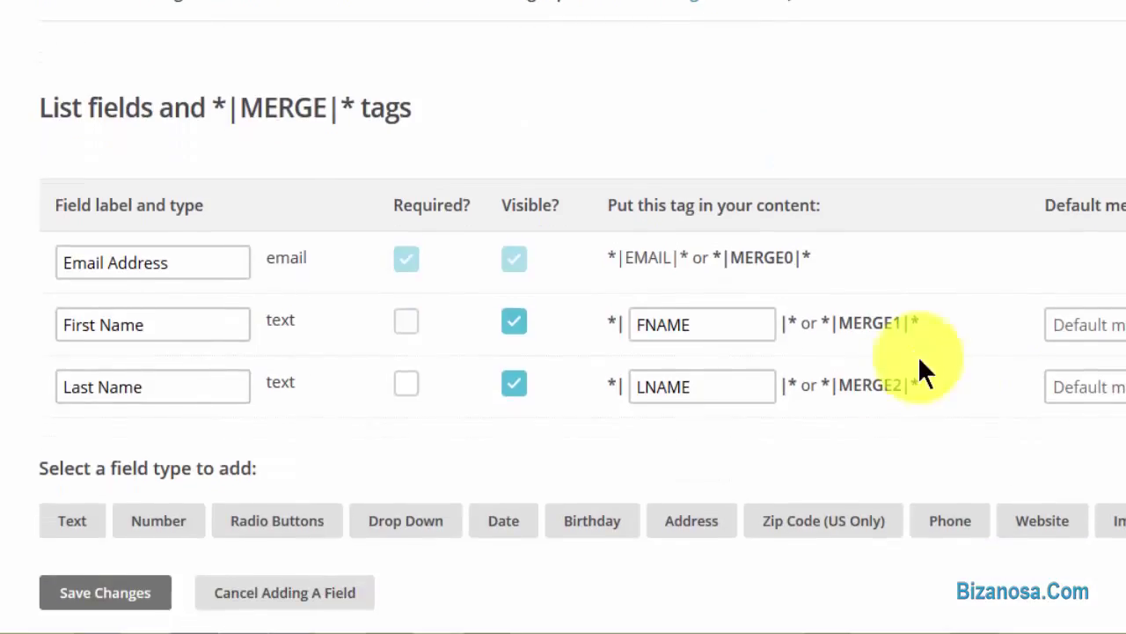
{"action": "left_click", "coordinate": [75, 523]}
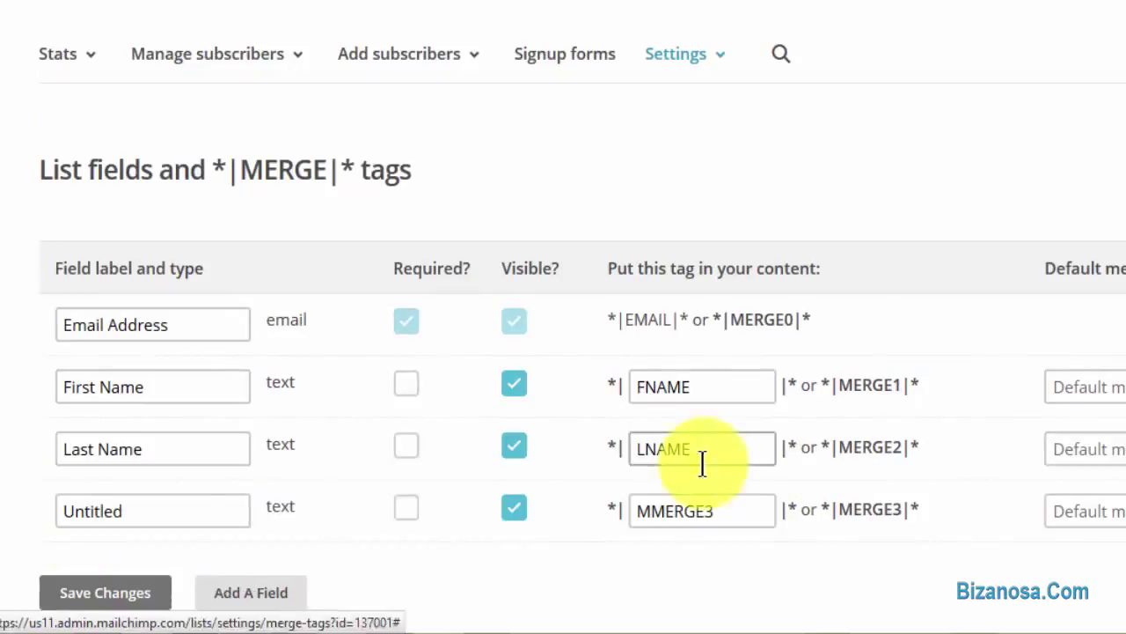
{"action": "left_click_drag", "start_coordinate": [138, 508], "coordinate": [3, 501]}
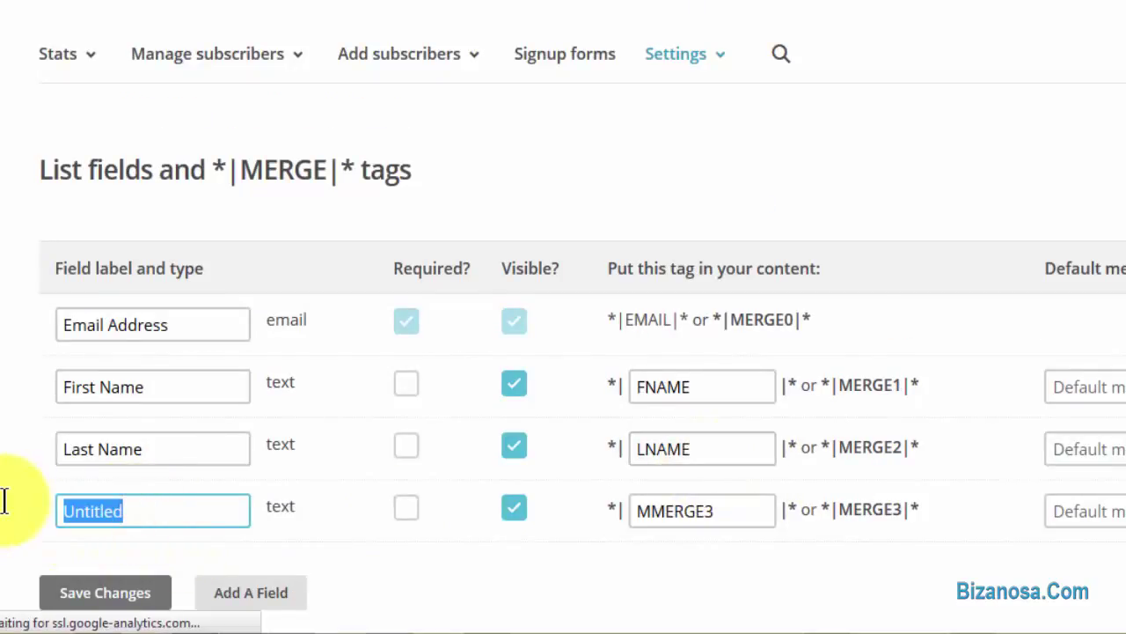
{"action": "type", "text": "Title"}
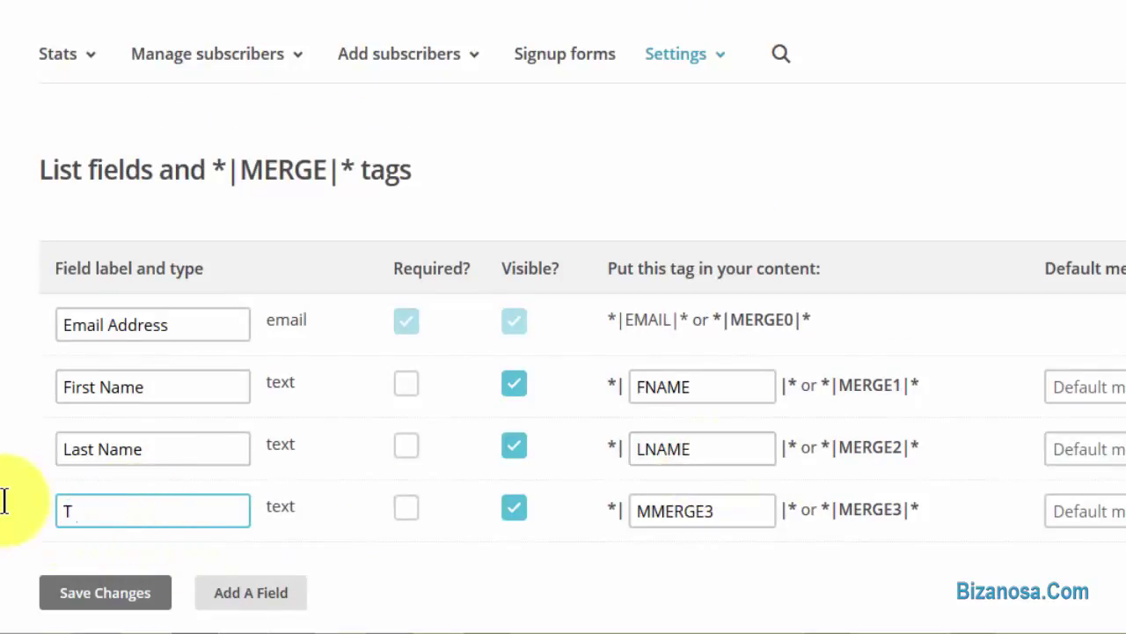
{"action": "left_click", "coordinate": [406, 511]}
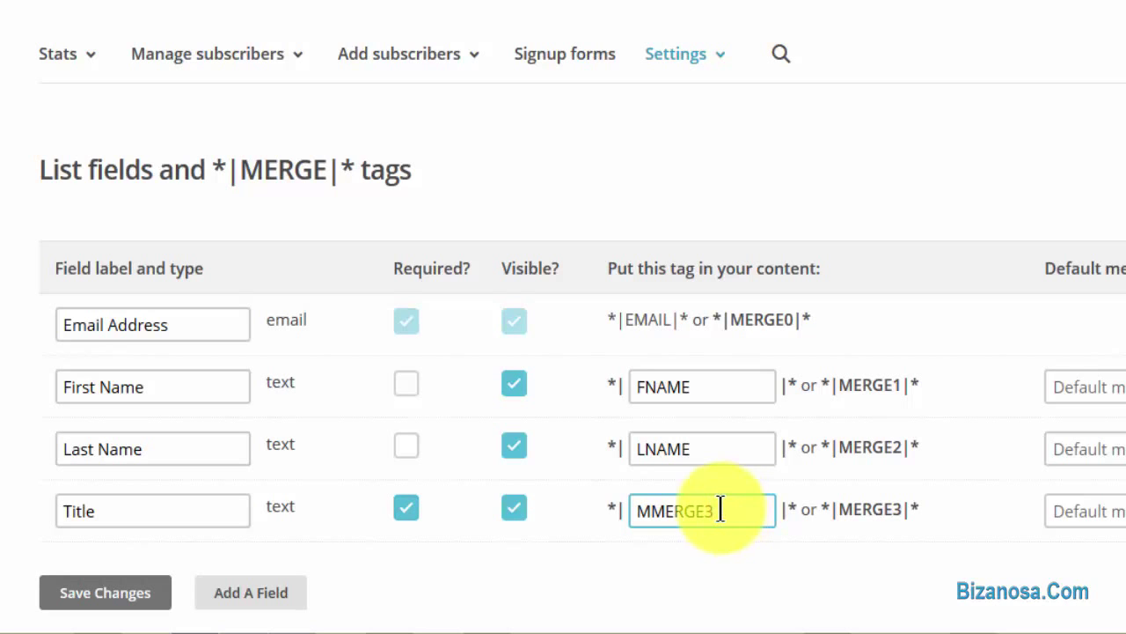
{"action": "left_click_drag", "start_coordinate": [725, 509], "coordinate": [588, 488]}
{"action": "type", "text": "TITLE"}
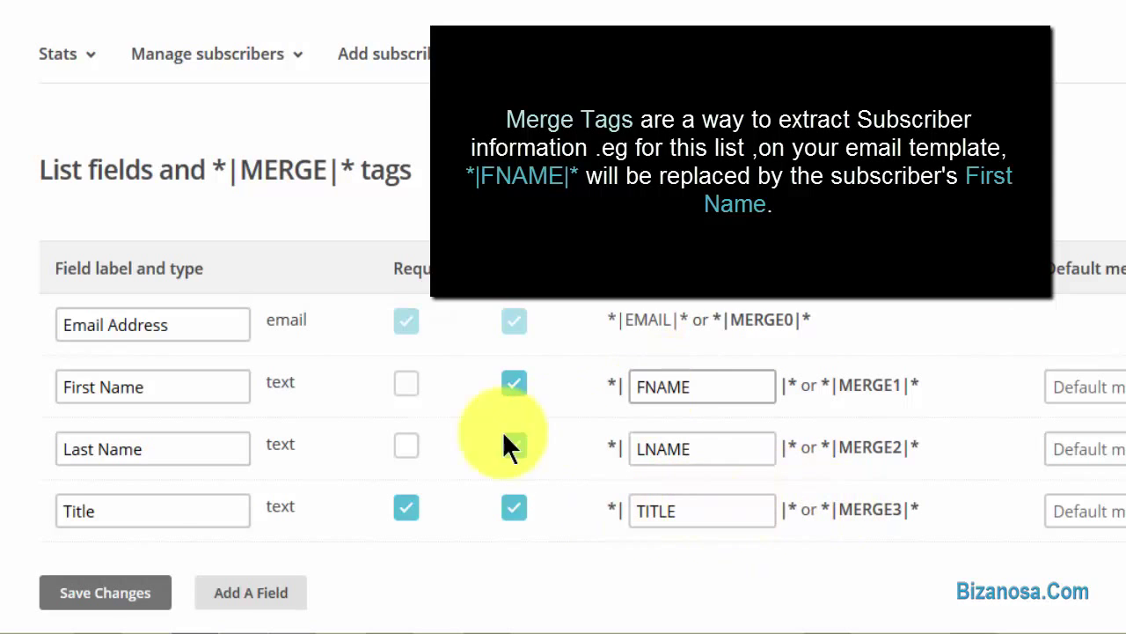
{"action": "left_click", "coordinate": [115, 594]}
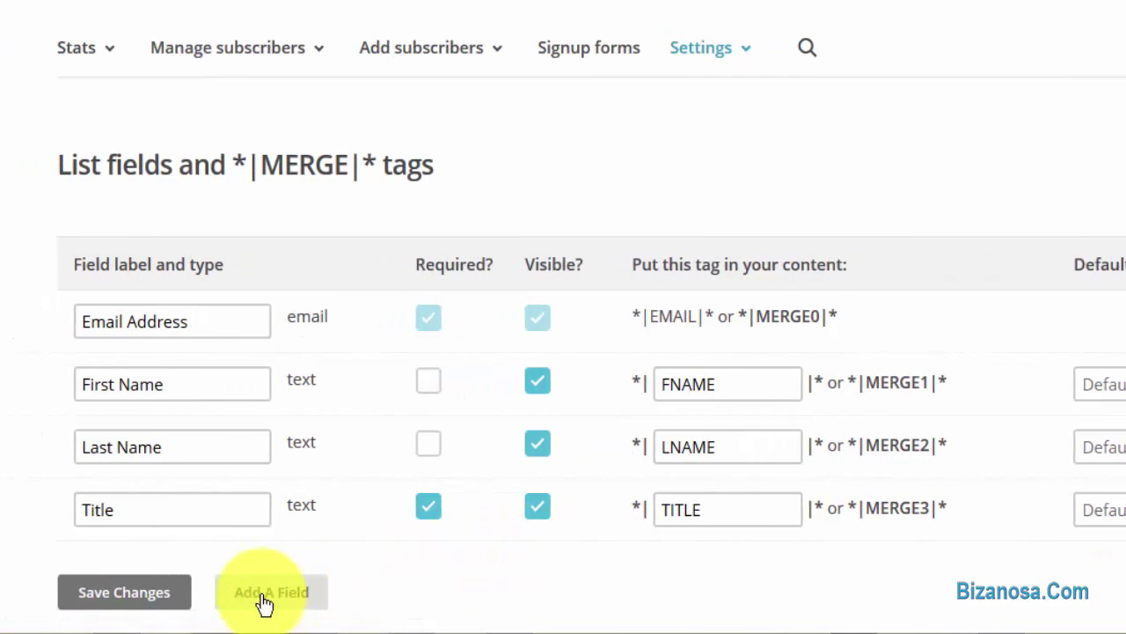
Add another text field, change its MMERGE4 merge tag to TITLE, and save the list fields.
{"action": "left_click", "coordinate": [264, 597]}
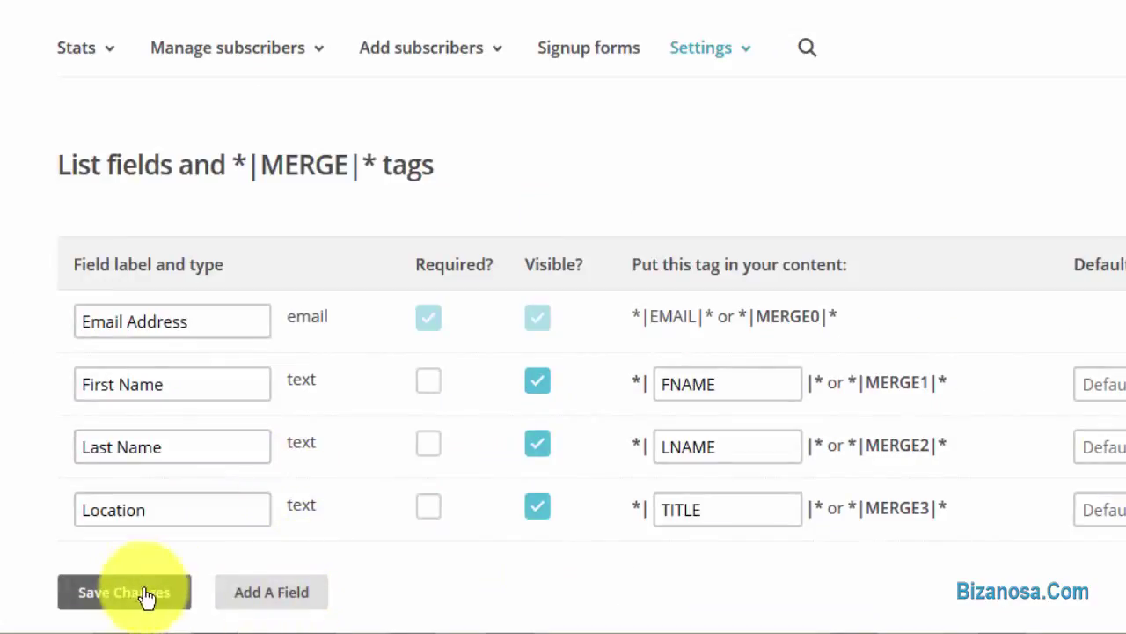
{"action": "left_click", "coordinate": [264, 596]}
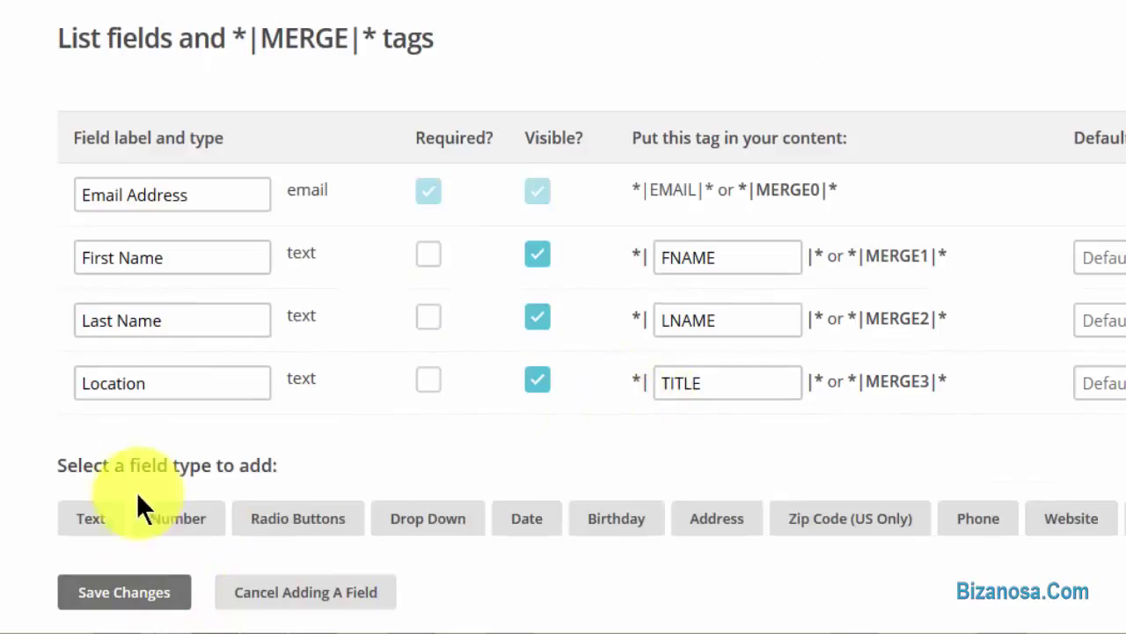
{"action": "left_click", "coordinate": [94, 519]}
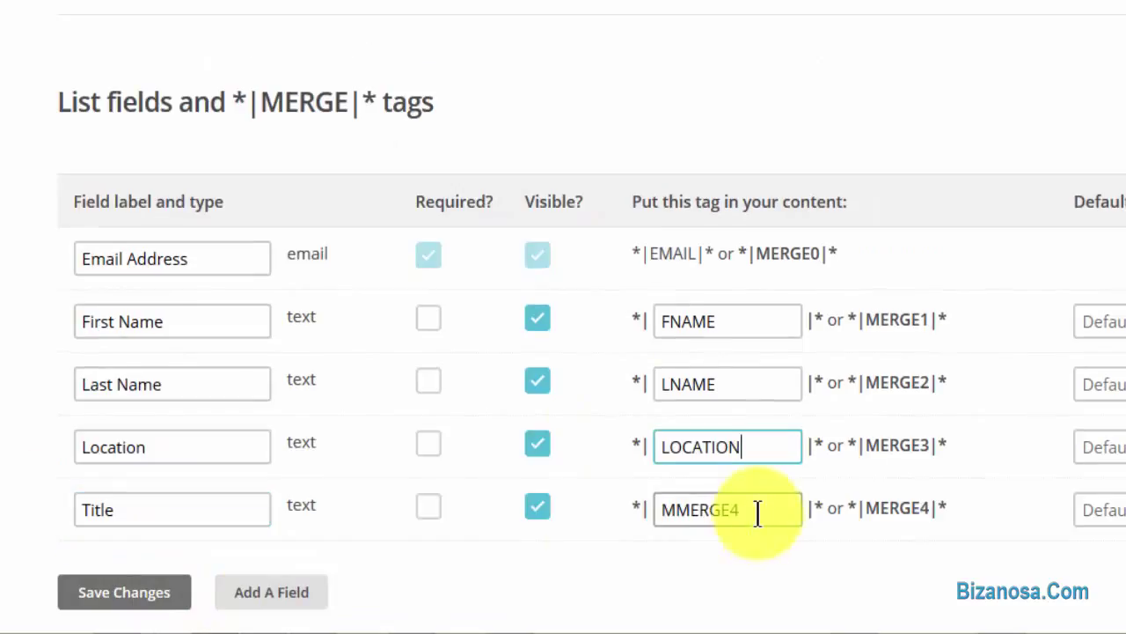
{"action": "left_click", "coordinate": [761, 514]}
{"action": "left_click_drag", "start_coordinate": [761, 514], "coordinate": [584, 483]}
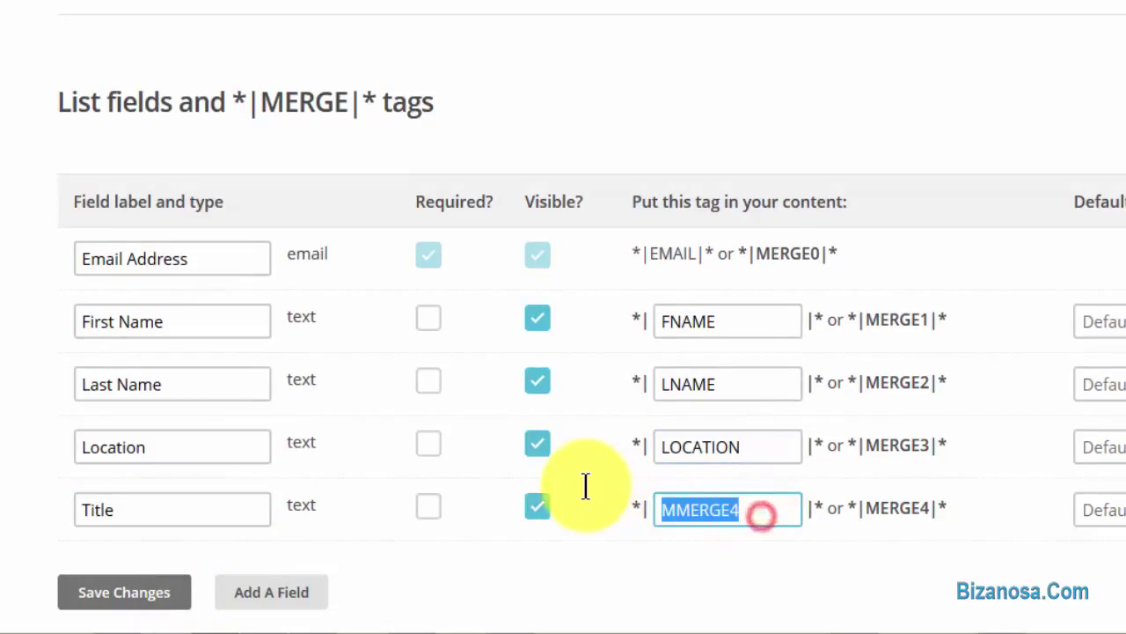
{"action": "type", "text": "Ti"}
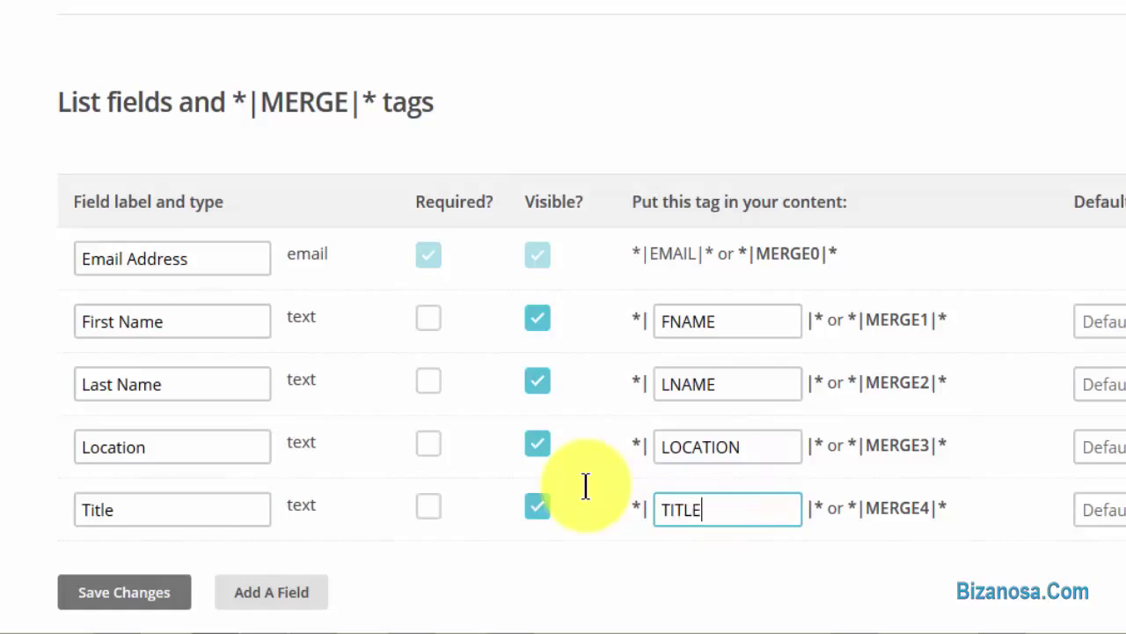
{"action": "left_click", "coordinate": [154, 593]}
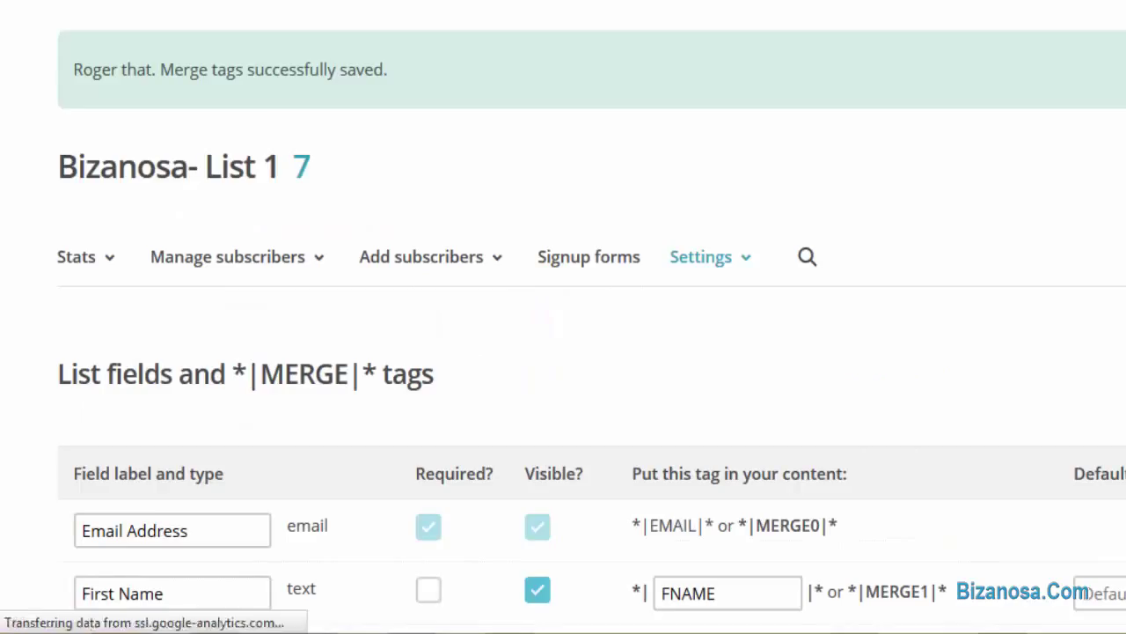
{"action": "scroll", "coordinate": [591, 328], "scroll_direction": "down", "scroll_amount": 3}
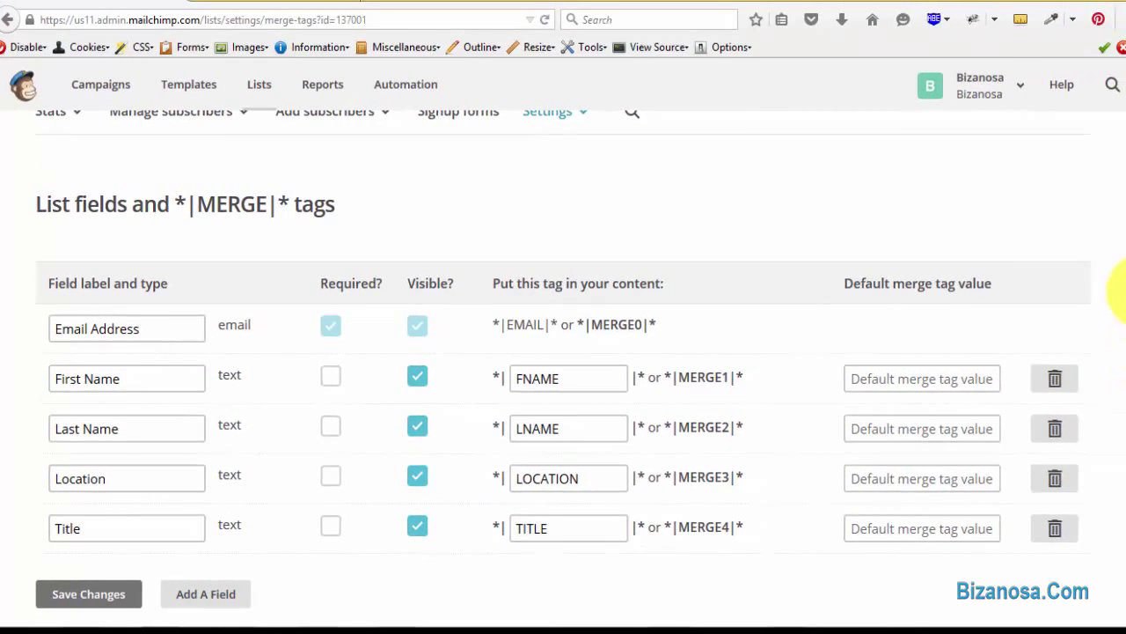
{"action": "scroll", "coordinate": [1119, 292], "scroll_direction": "up", "scroll_amount": 3}
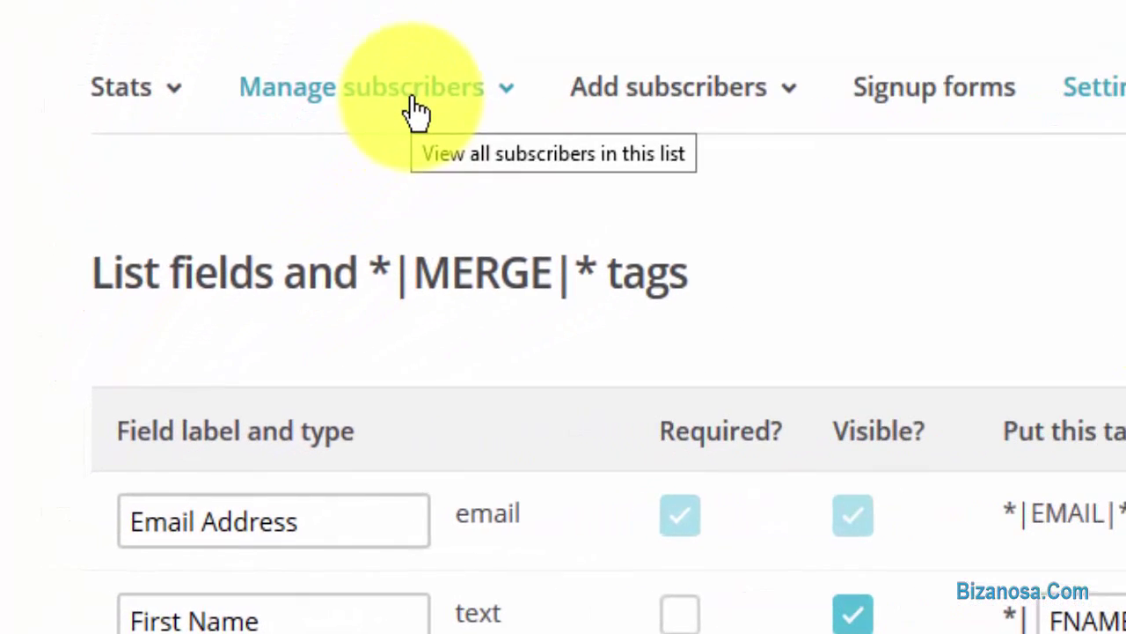
Go to Manage subscribers > View subscribers, then open and close the Settings dropdown.
{"action": "left_click", "coordinate": [414, 113]}
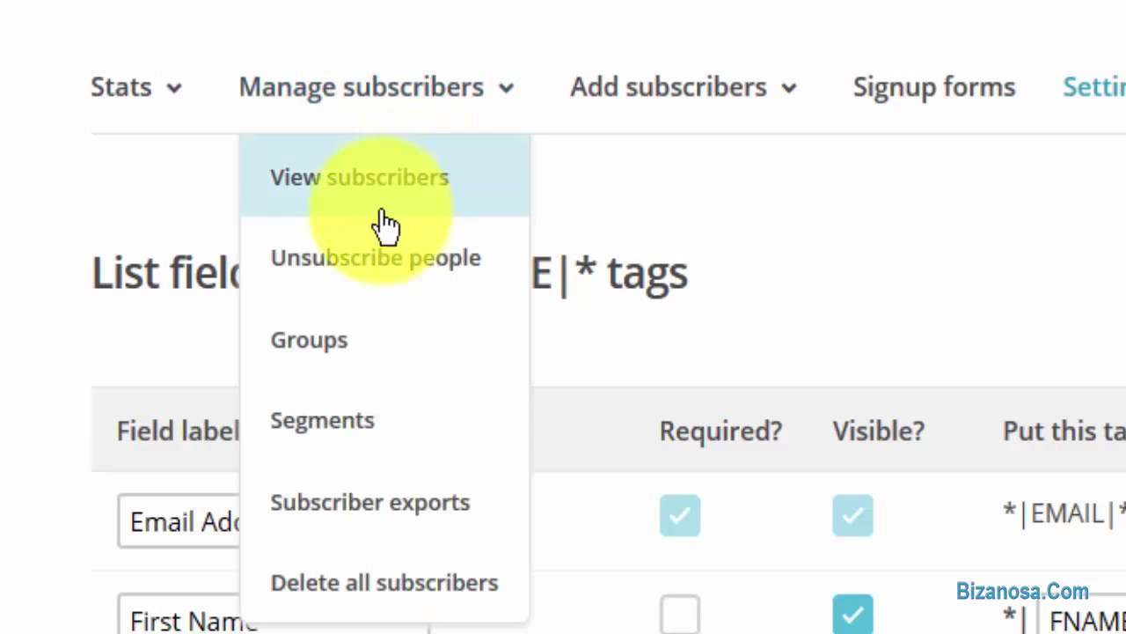
{"action": "left_click", "coordinate": [401, 183]}
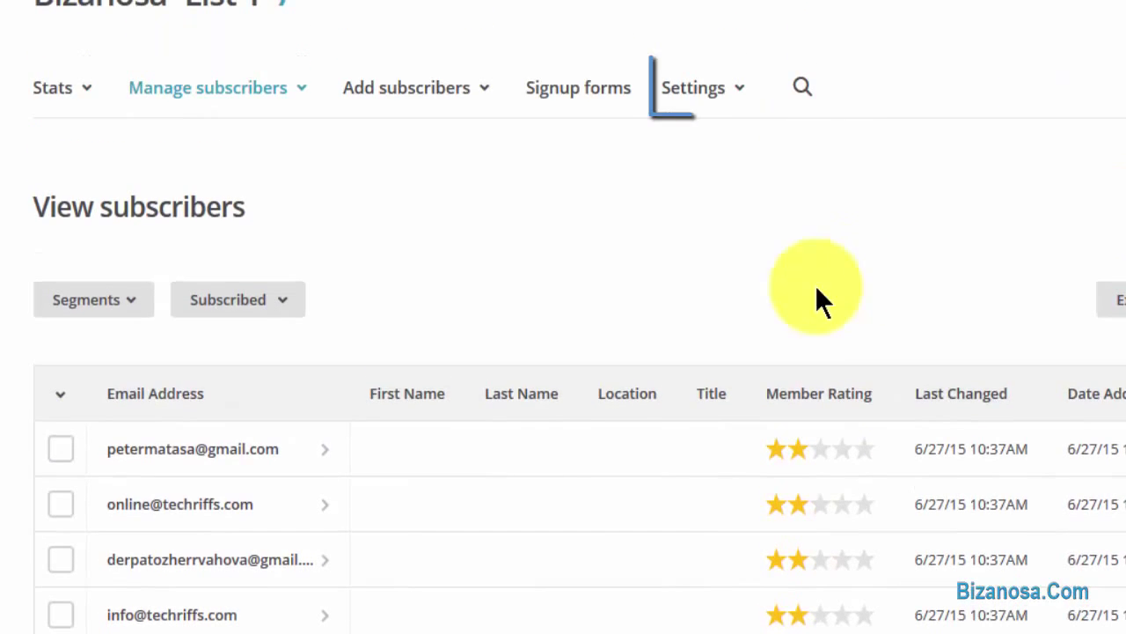
{"action": "left_click", "coordinate": [728, 98]}
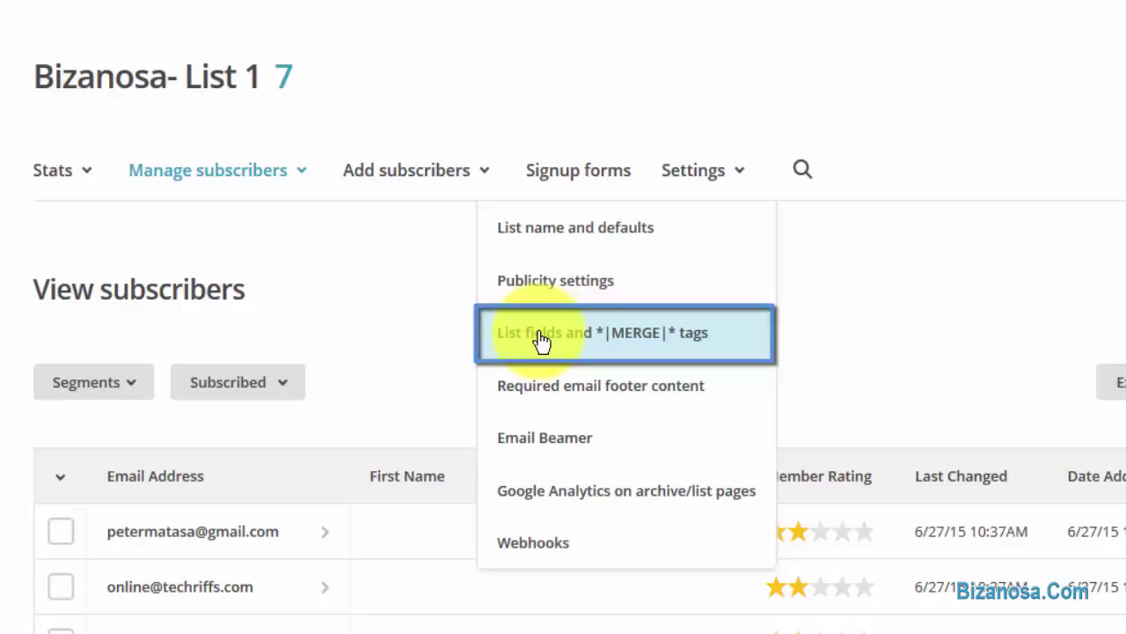
{"action": "left_click", "coordinate": [851, 290]}
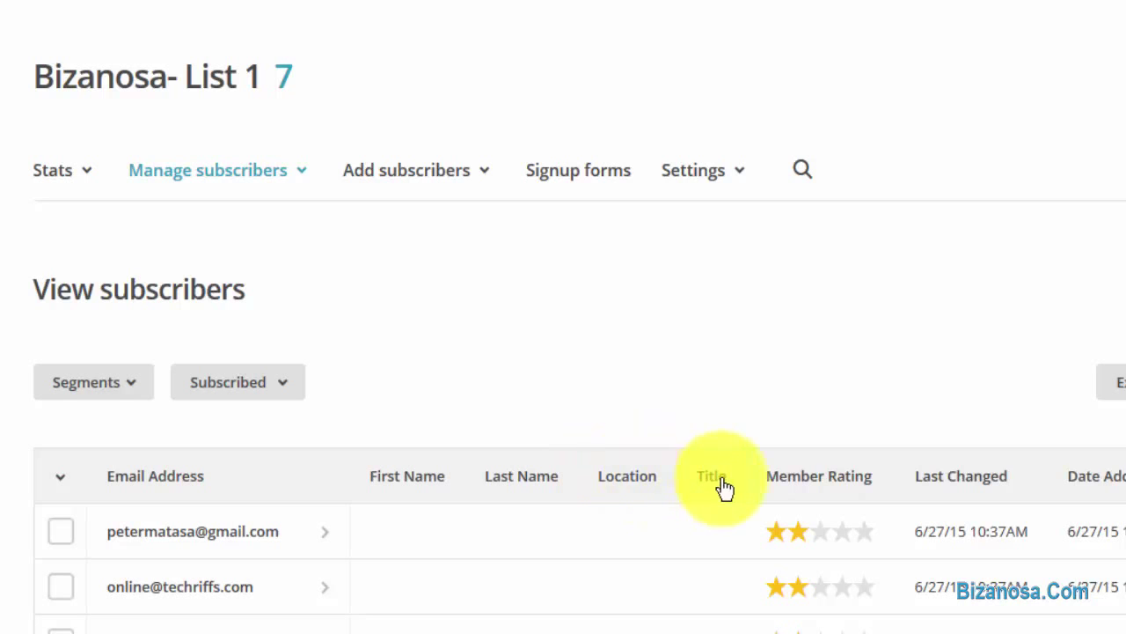
{"action": "scroll", "coordinate": [945, 468], "scroll_direction": "down", "scroll_amount": 4}
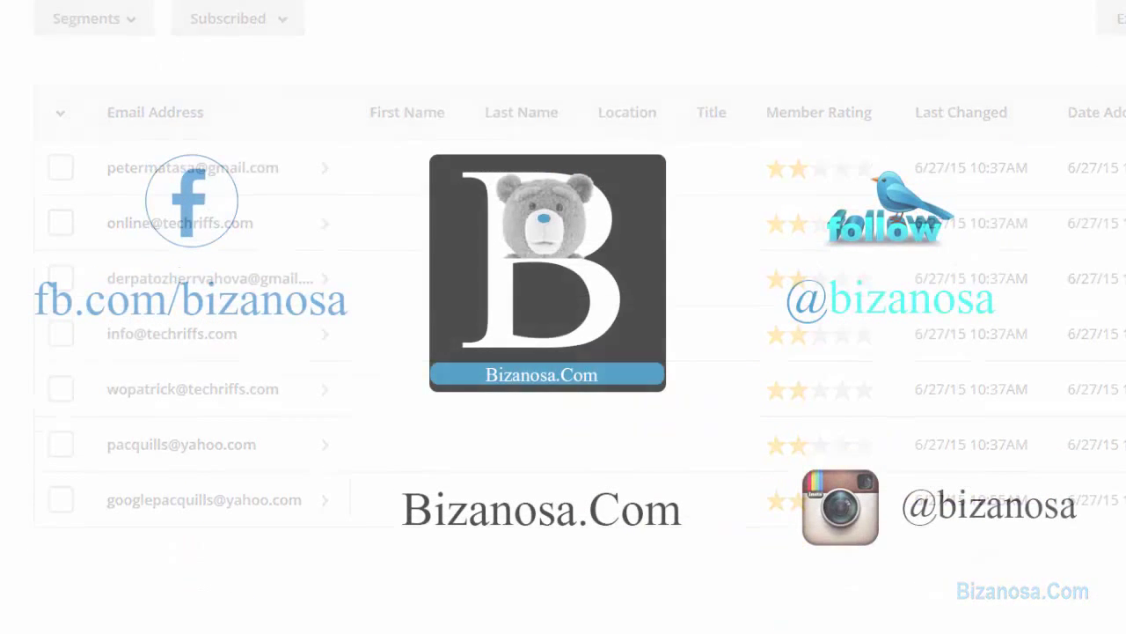